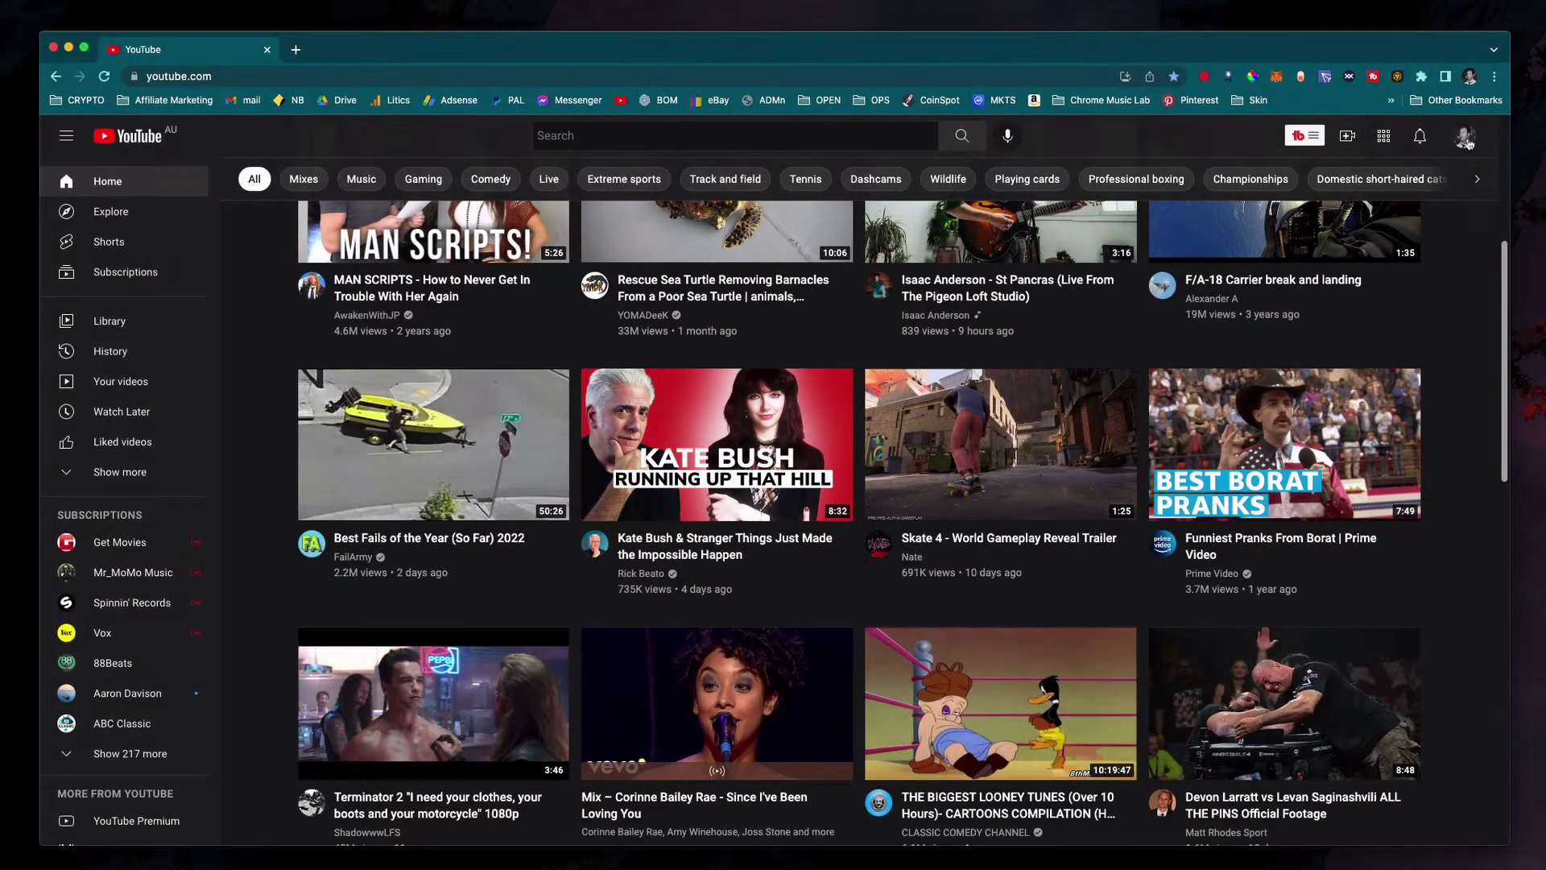
Open the account's channel list from Settings, showing the two existing channels
click(1465, 138)
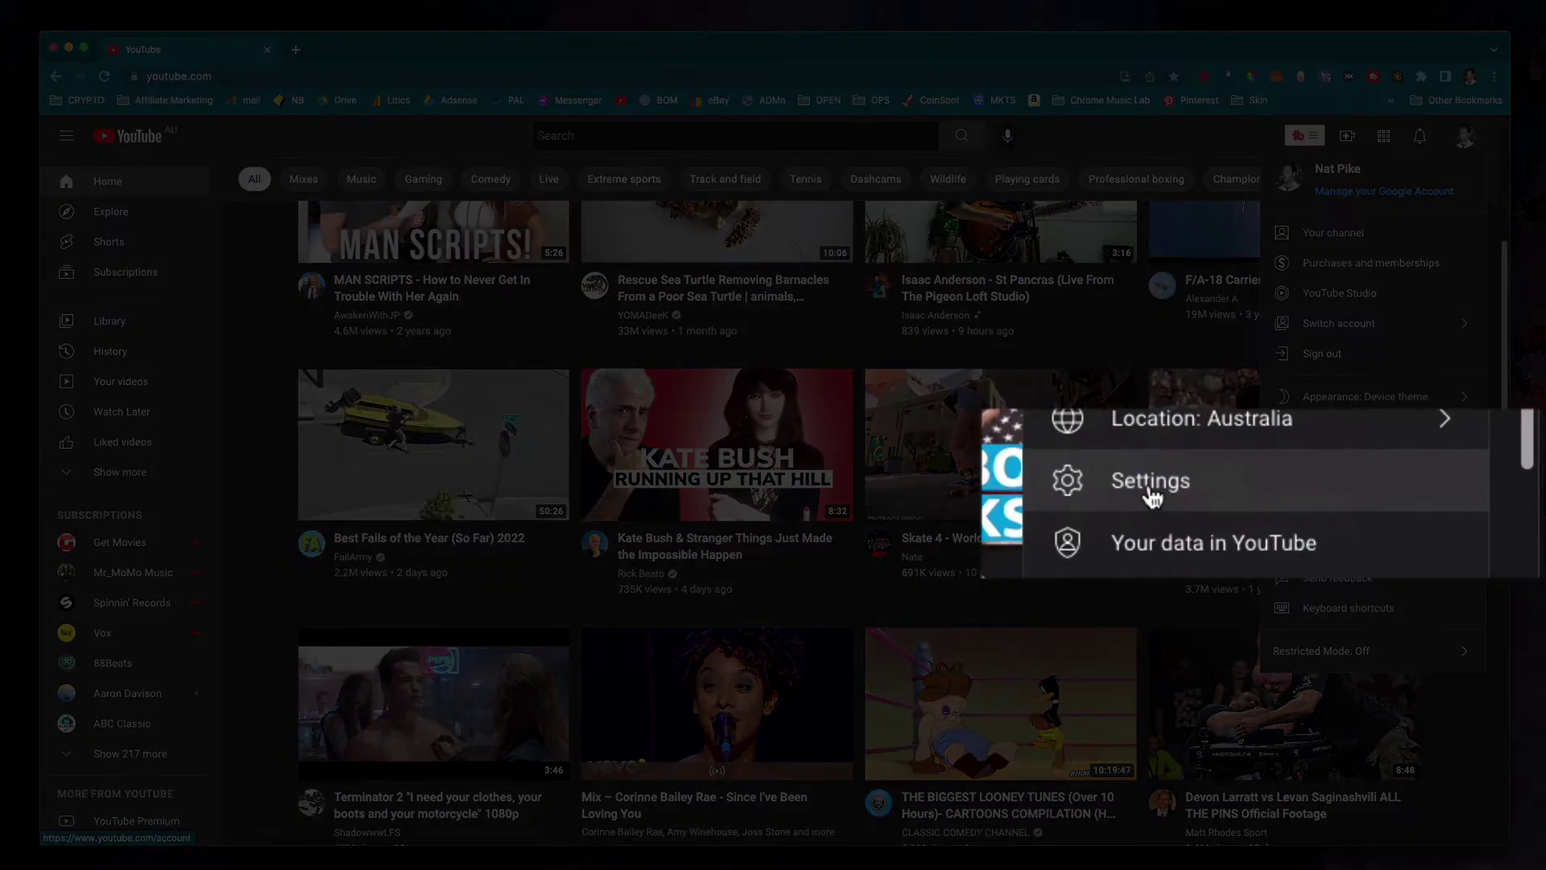
click(1366, 483)
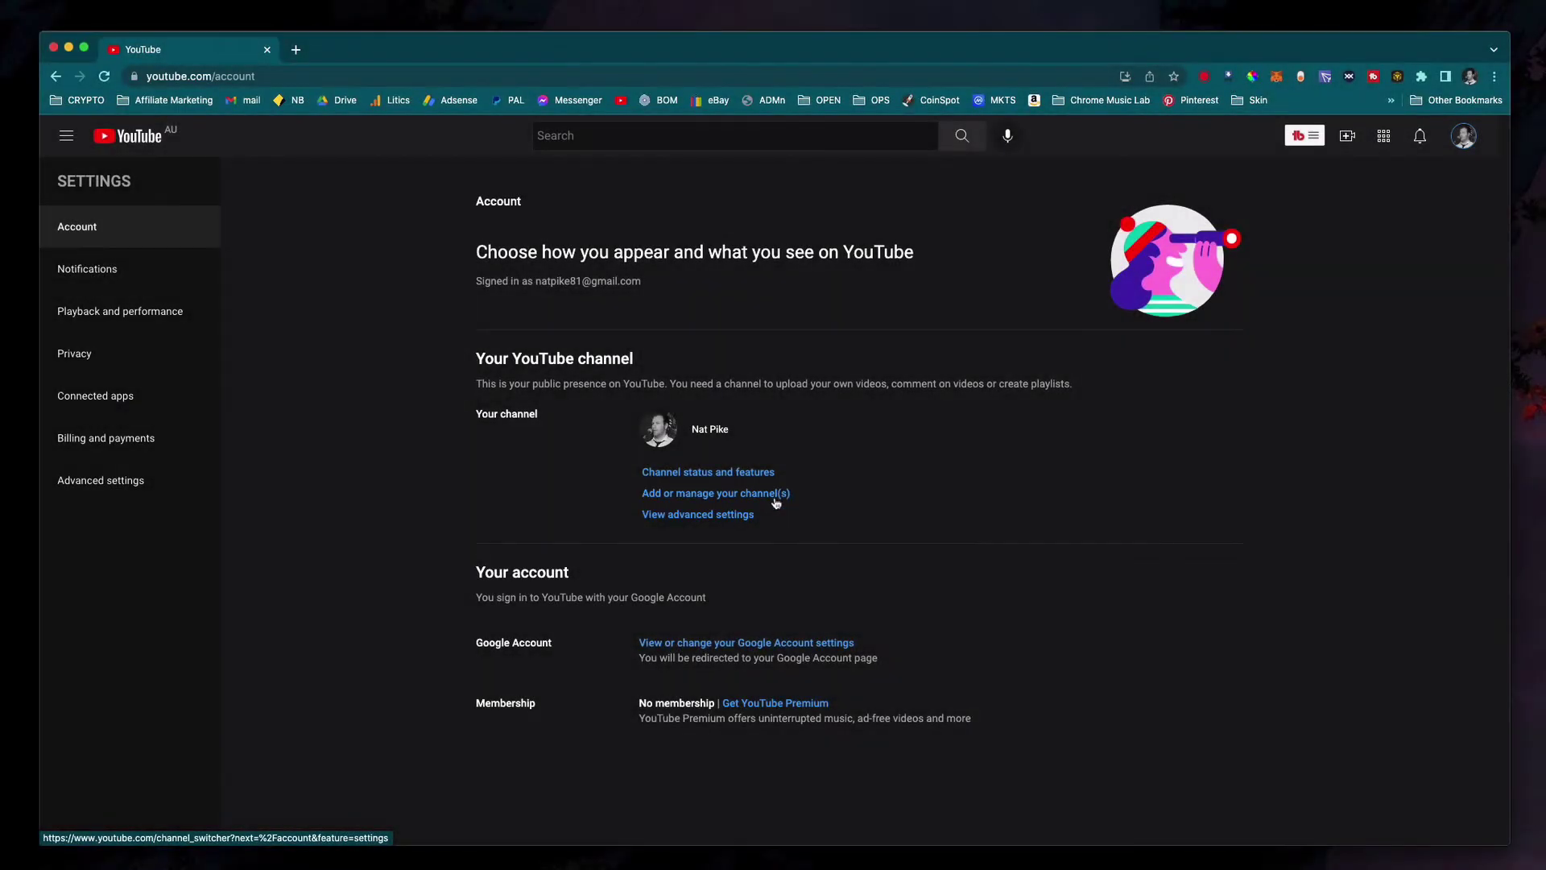
click(763, 494)
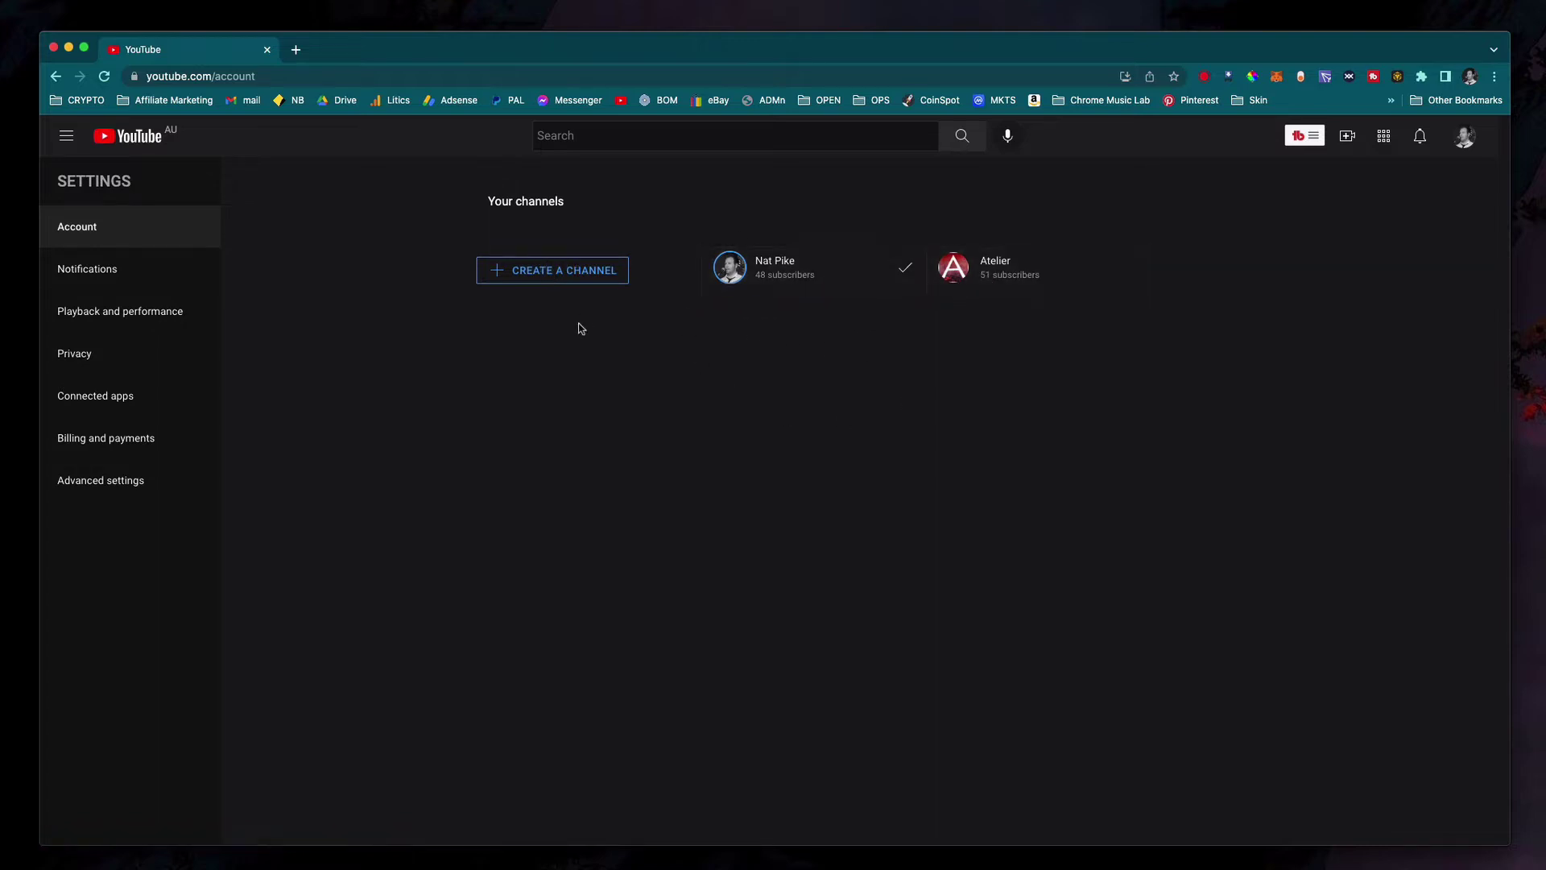
Create the channel "Pike's Music Show", acknowledging it becomes a new Google Account
click(556, 275)
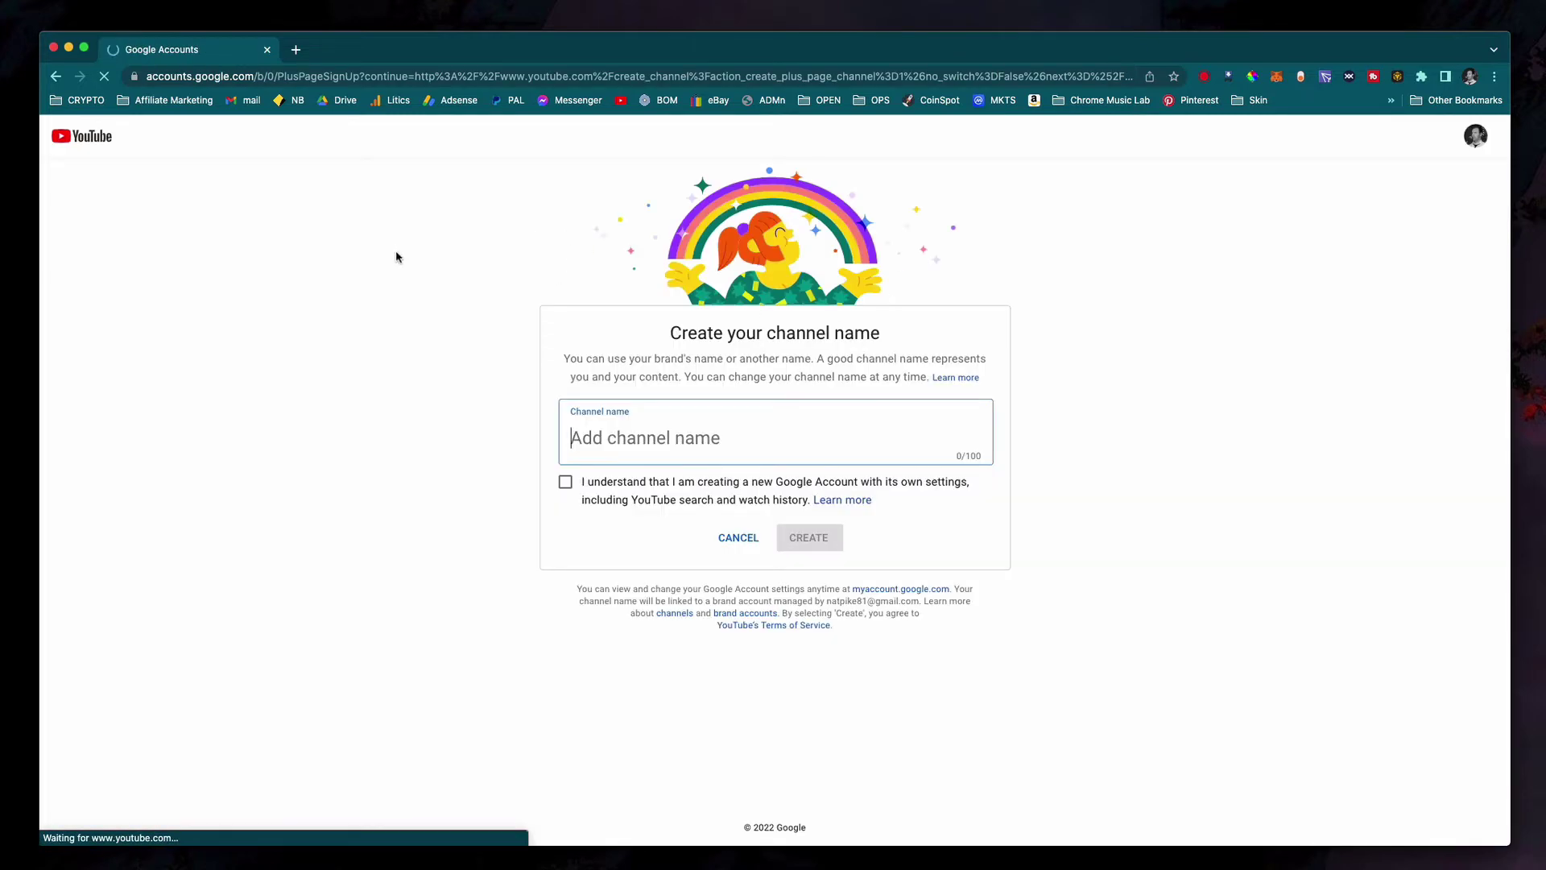
text(Pi)
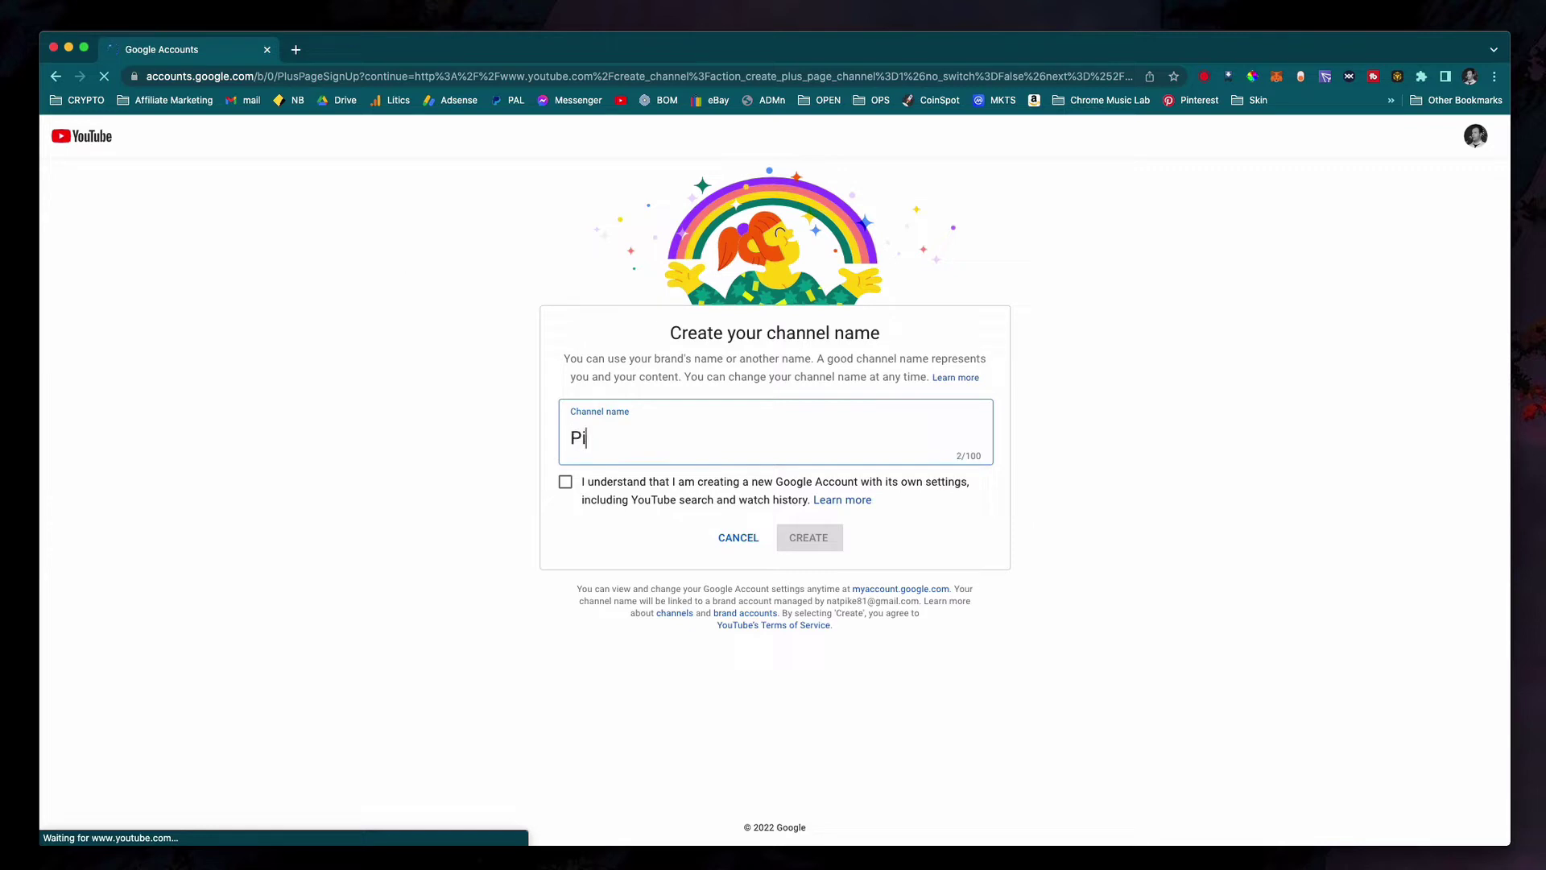
text(ke')
text(s Music S)
text(how)
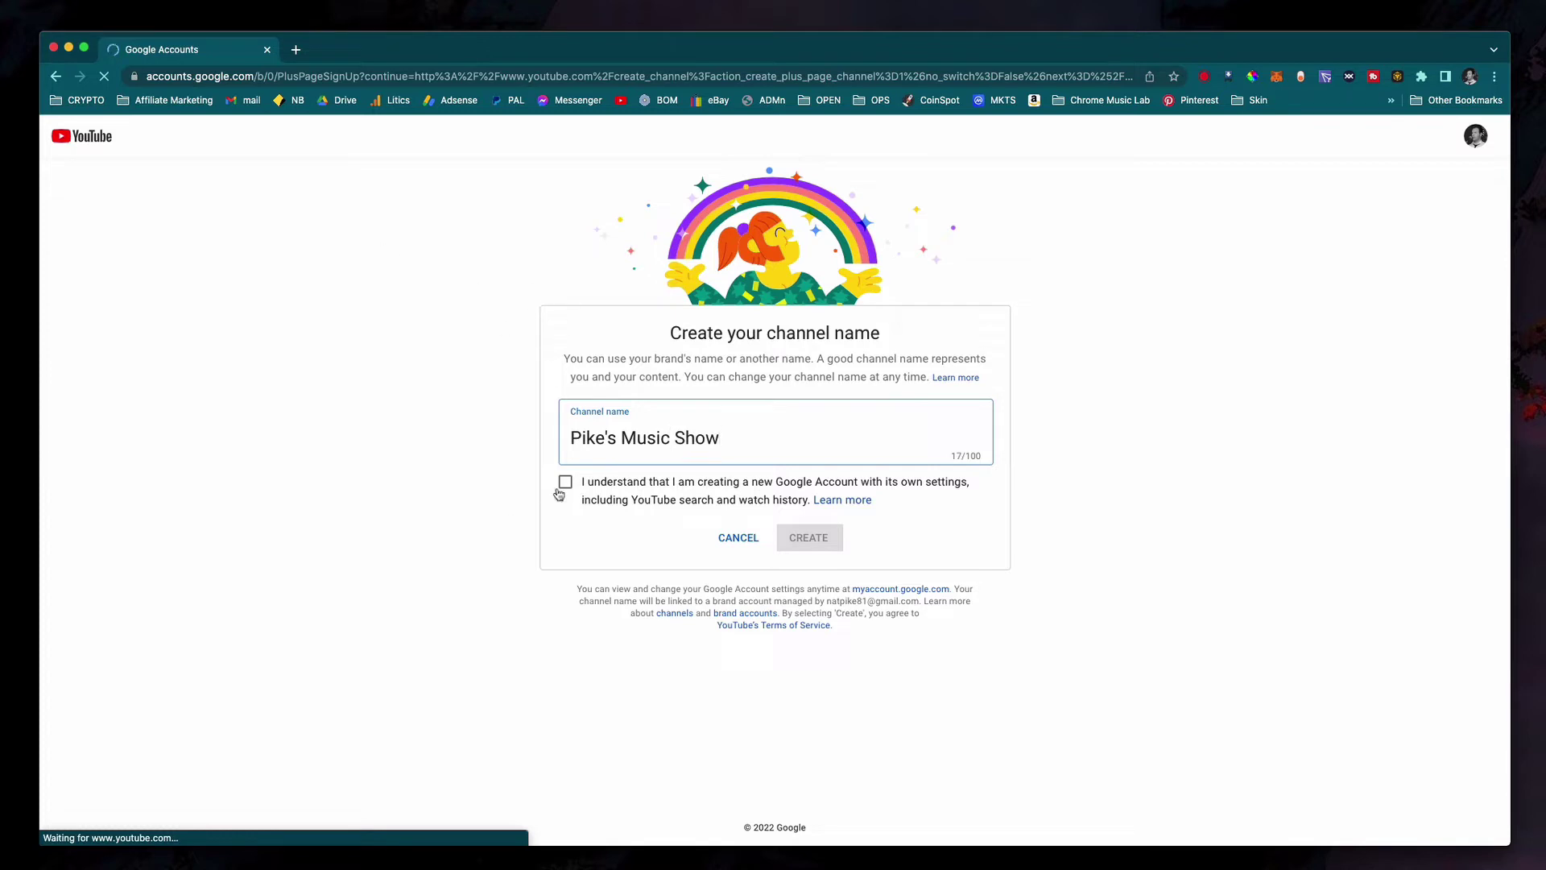
click(565, 483)
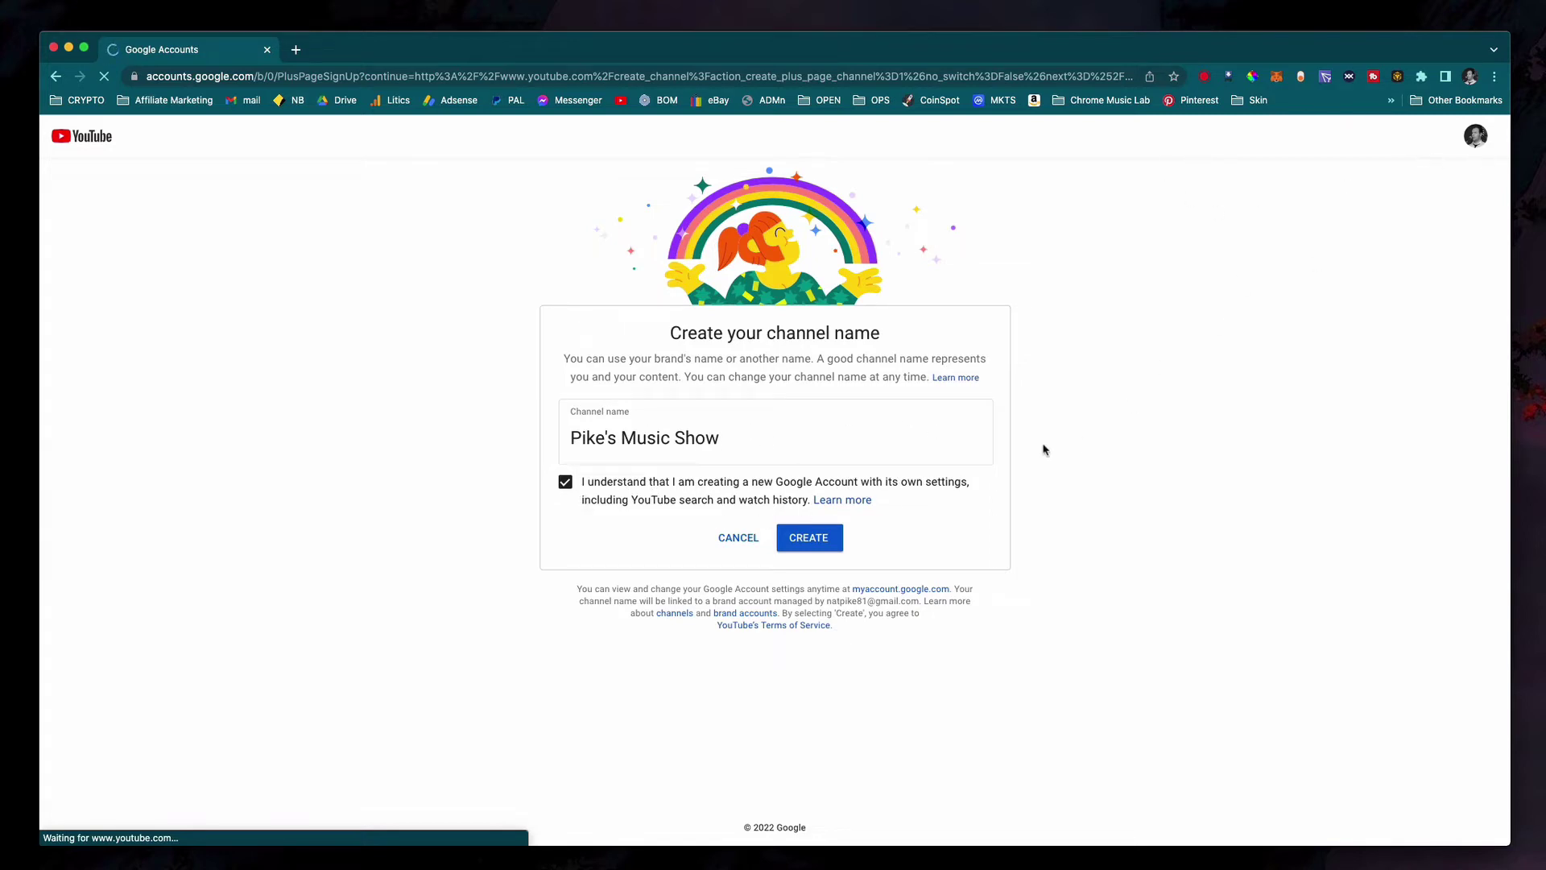
click(830, 545)
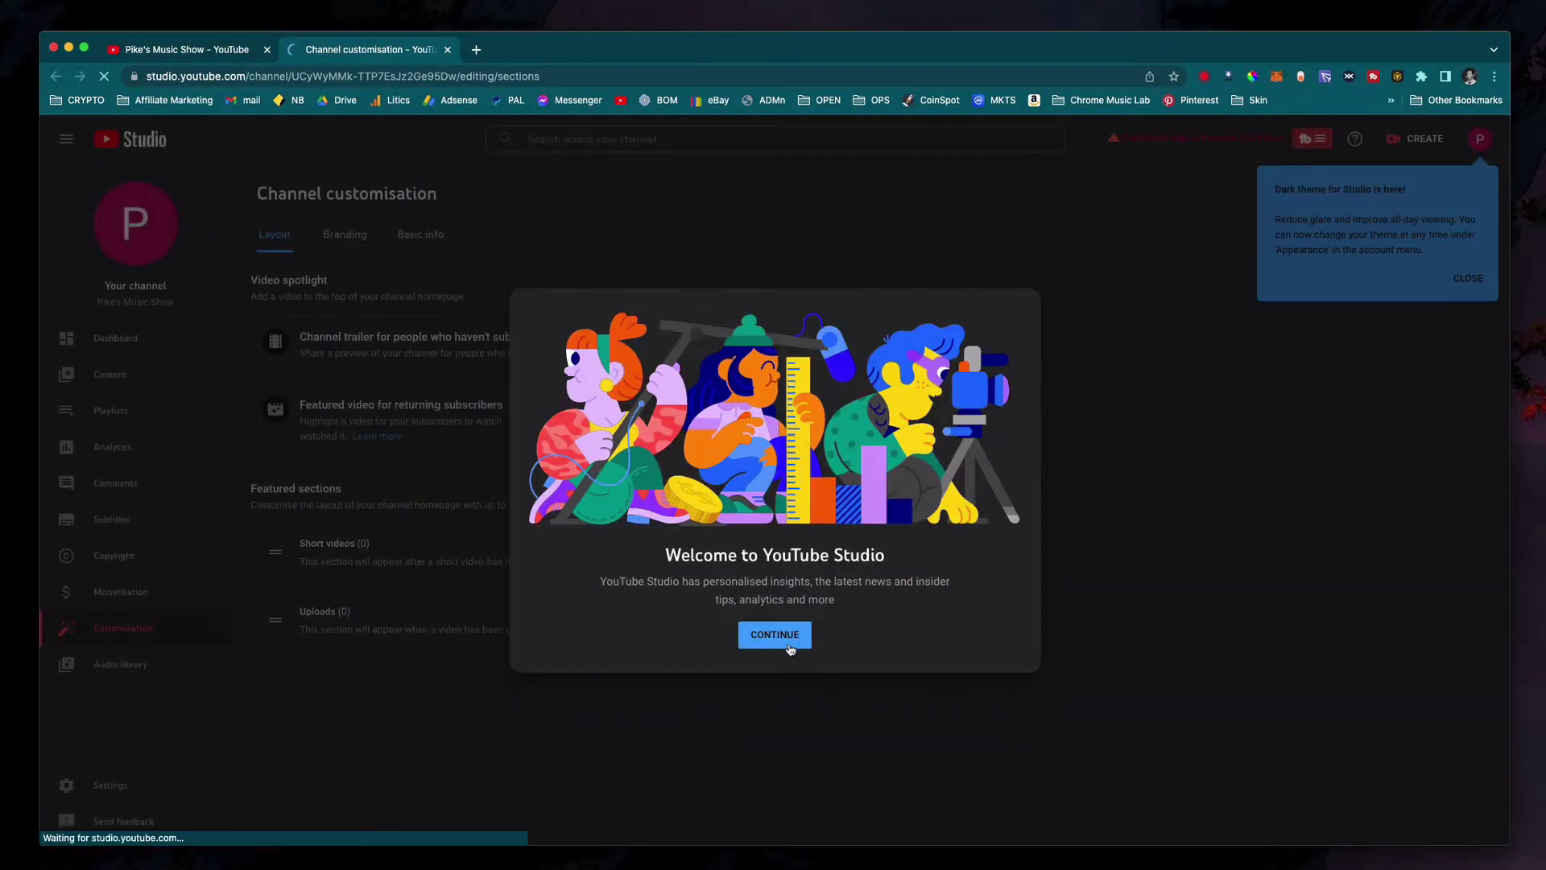
Dismiss the Studio welcome and dark theme pop-ups, then view the Basic info and Layout tabs
click(790, 649)
click(1467, 277)
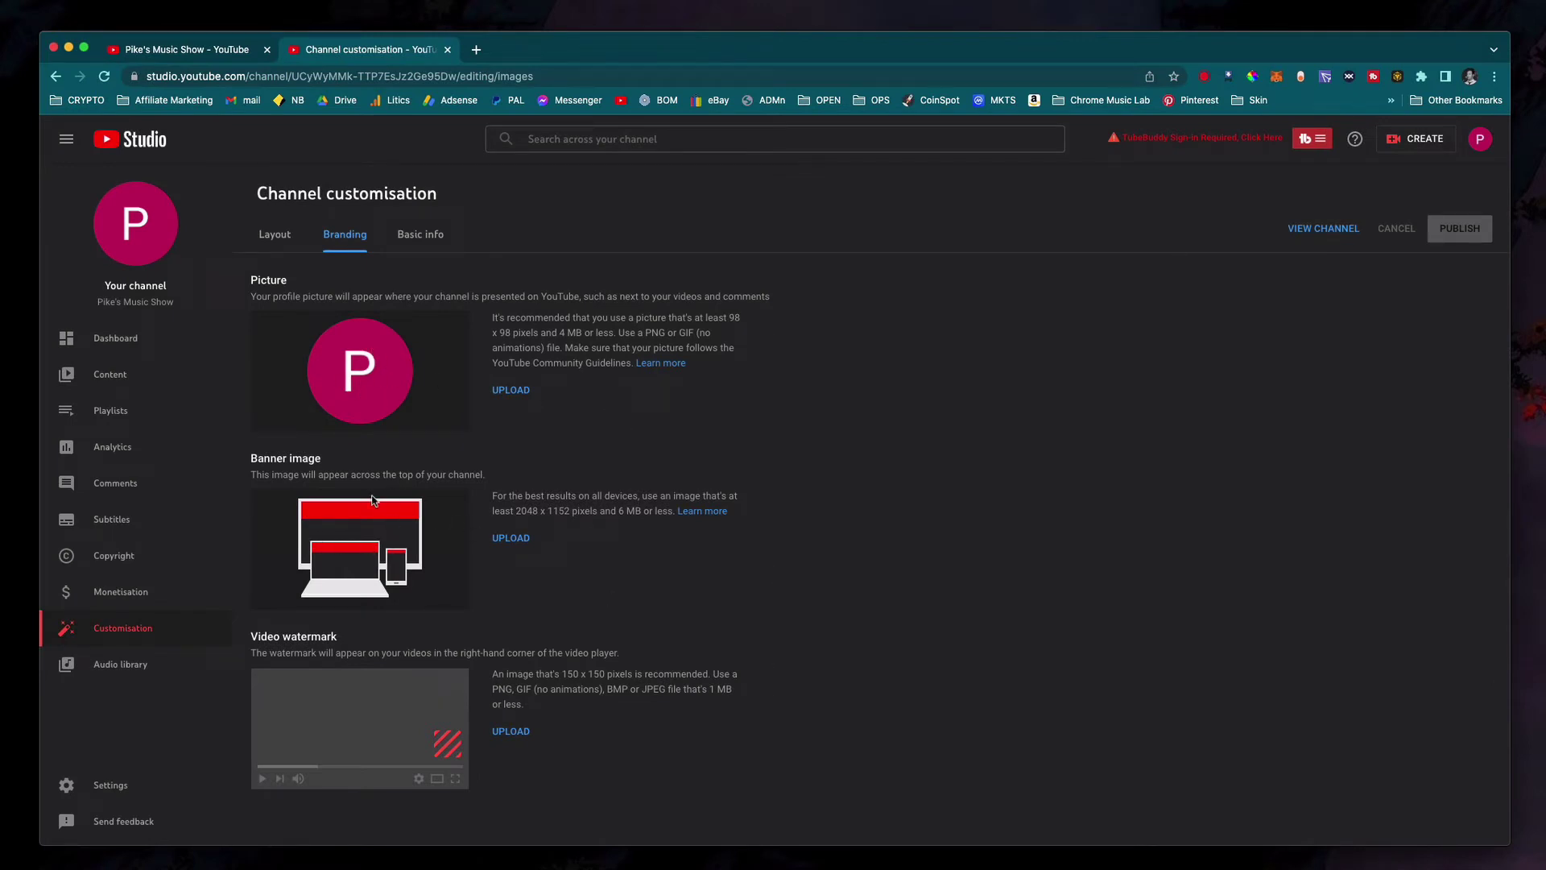
click(424, 232)
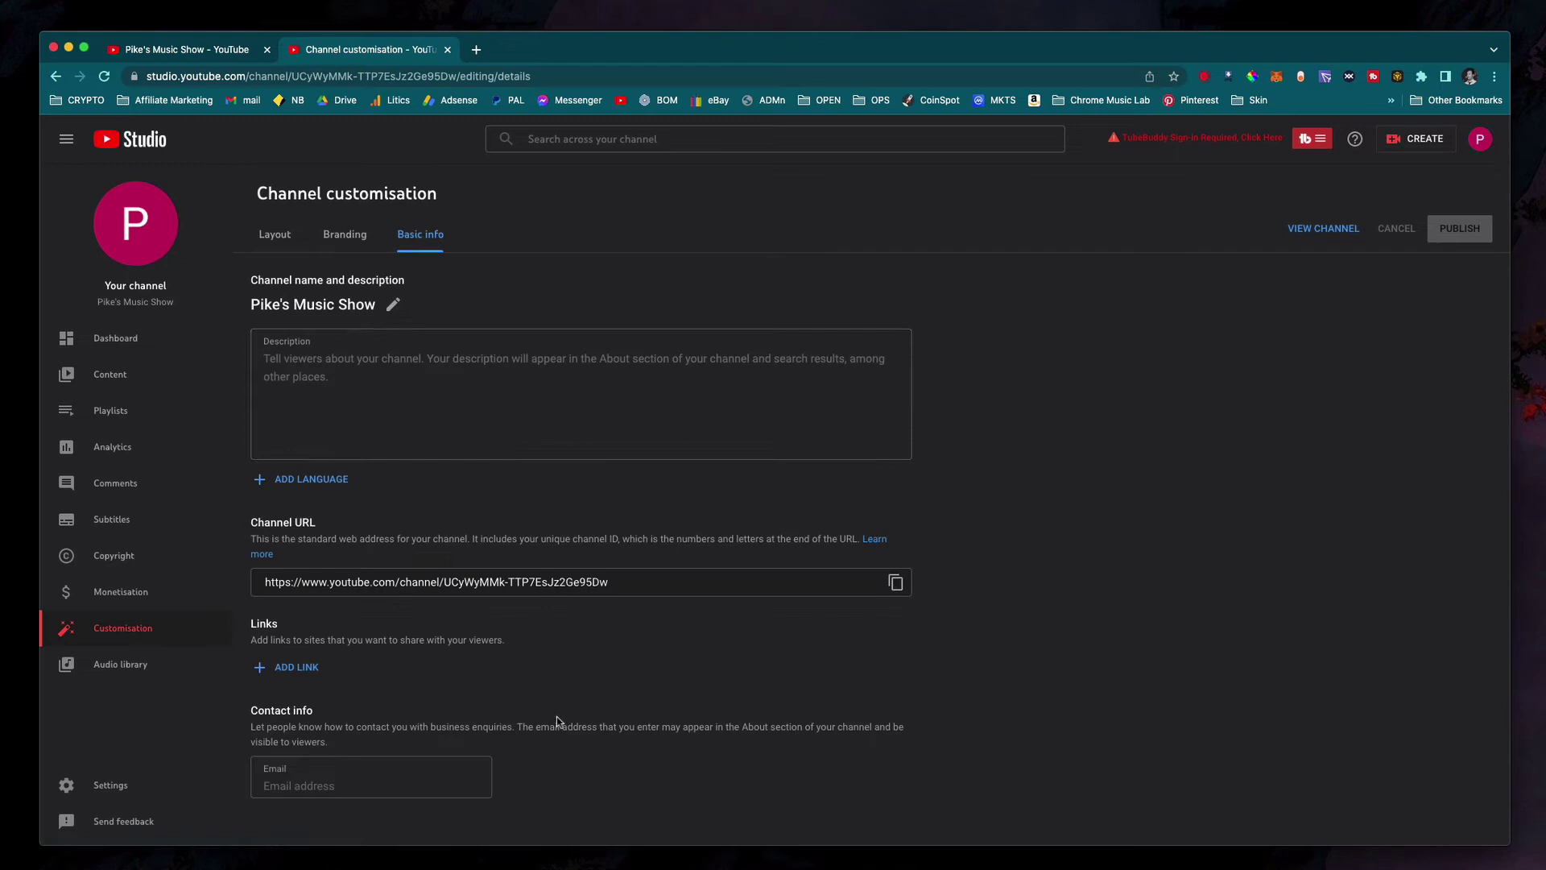
click(270, 236)
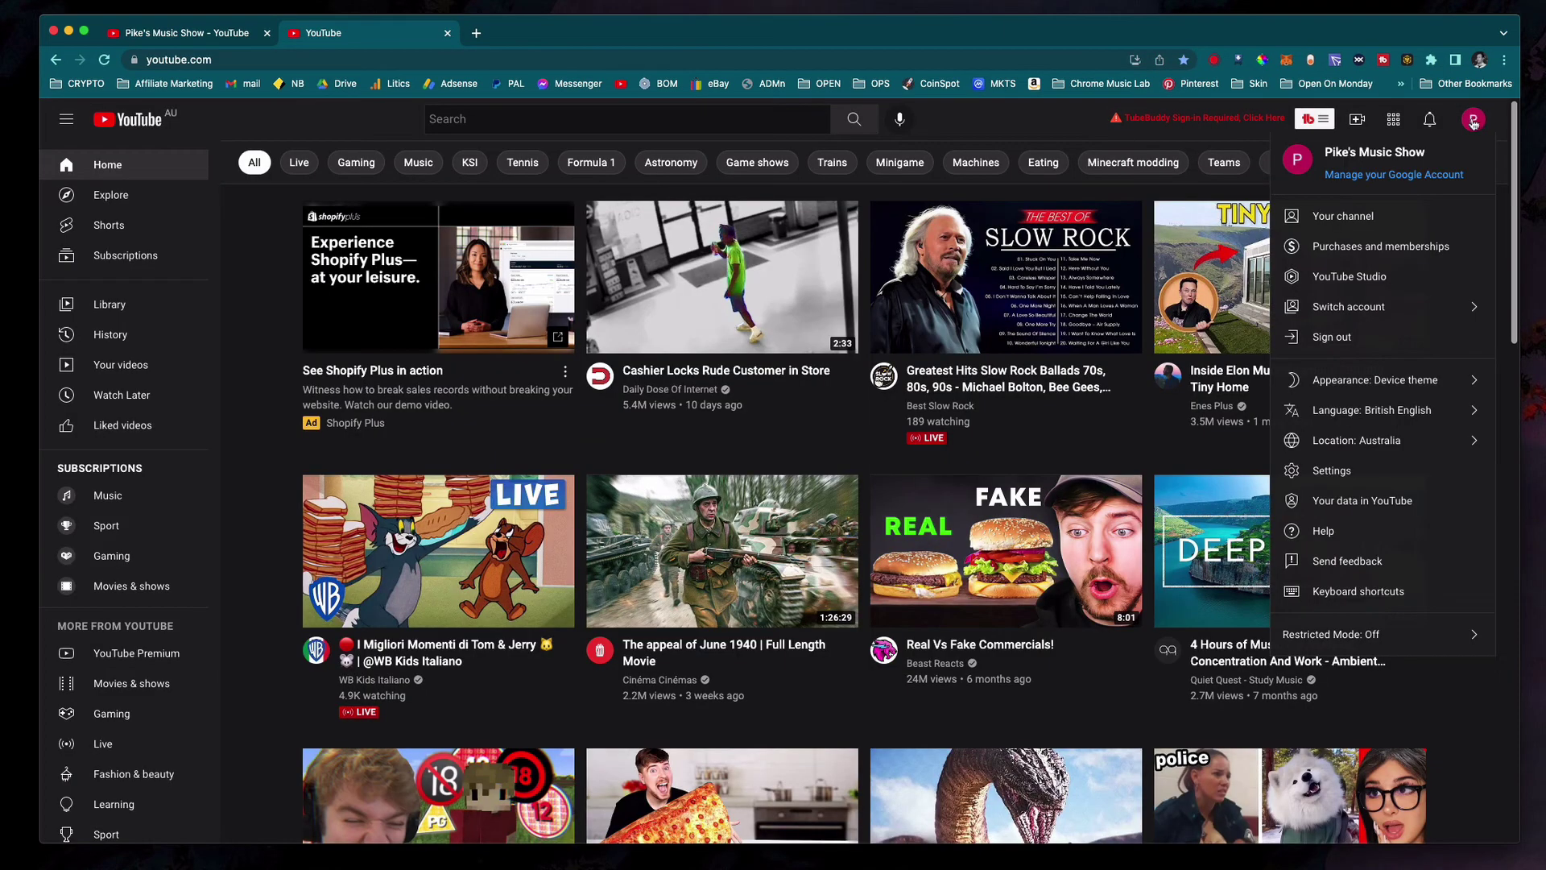
Check in account settings that Pike's Music Show is the current channel
click(1332, 474)
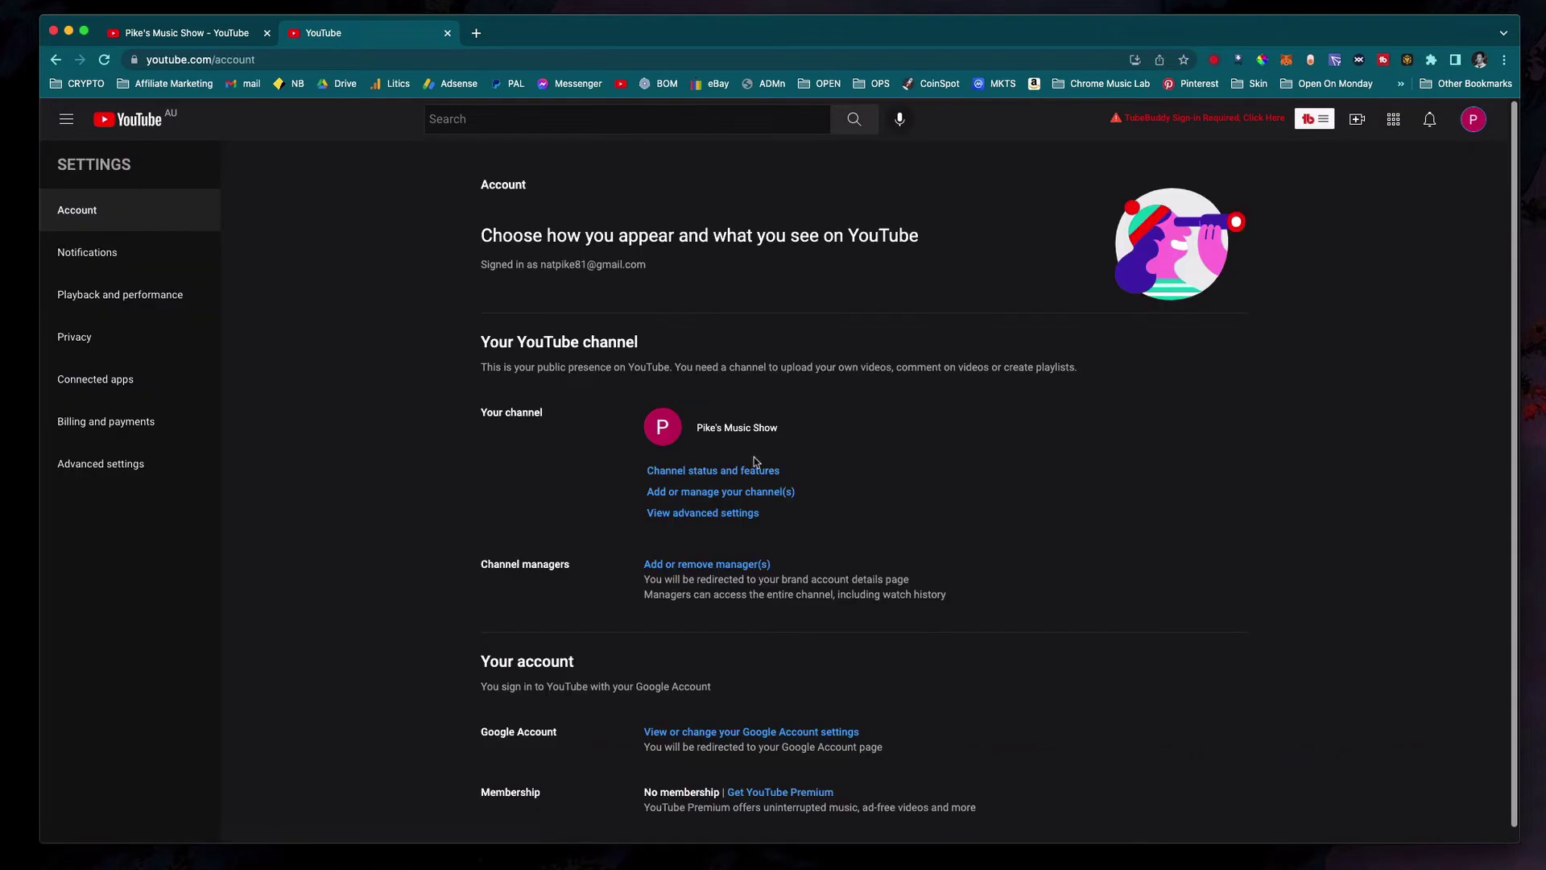
click(745, 494)
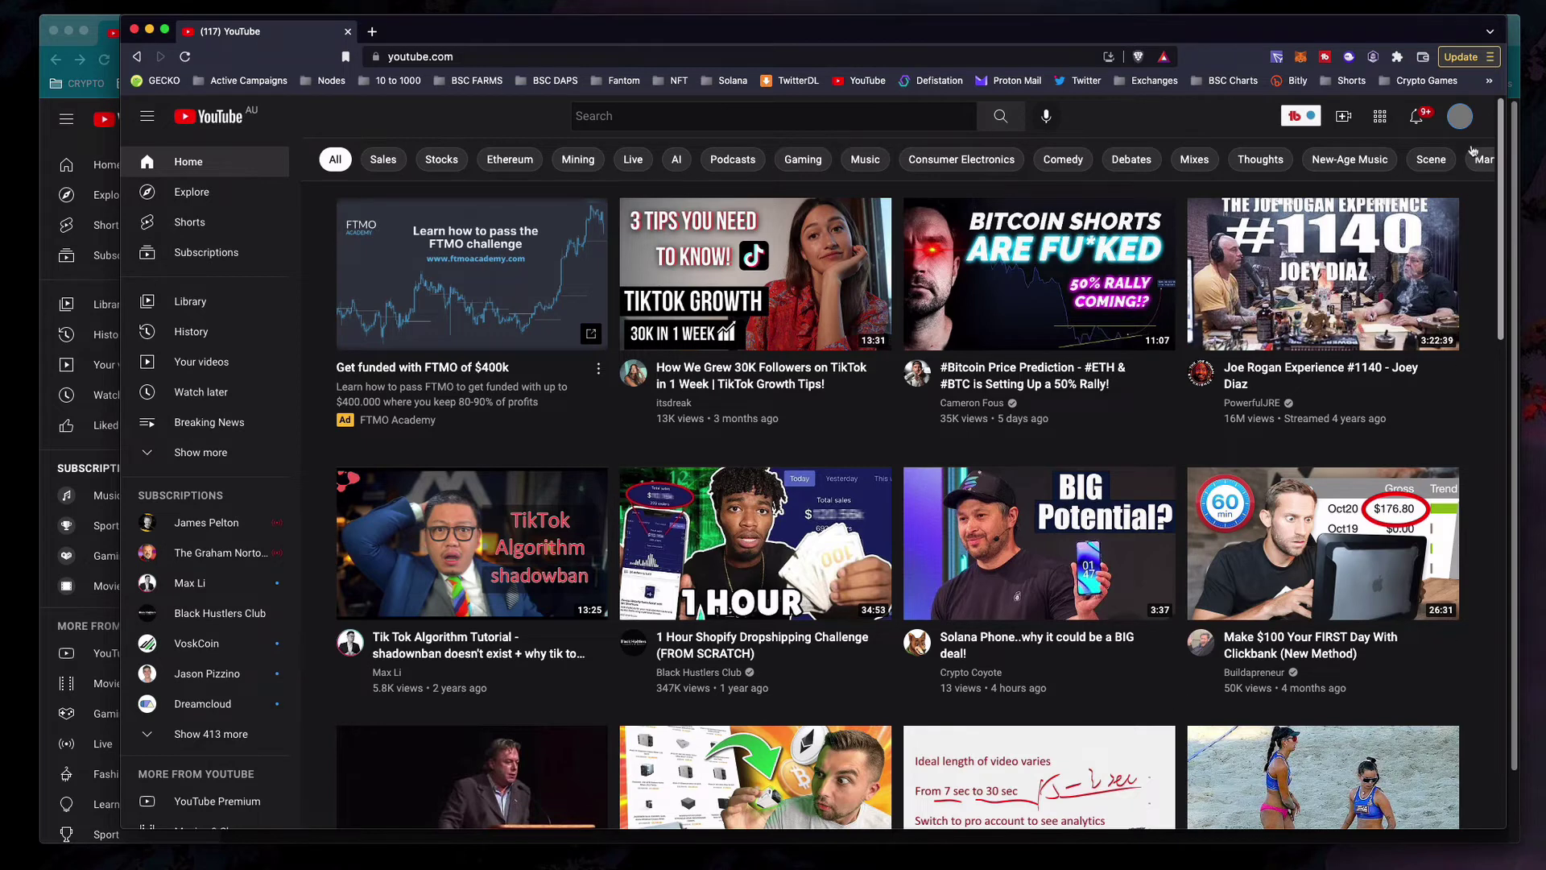
Go to Switch account and choose Add account, reaching Google's sign-in page
click(1461, 118)
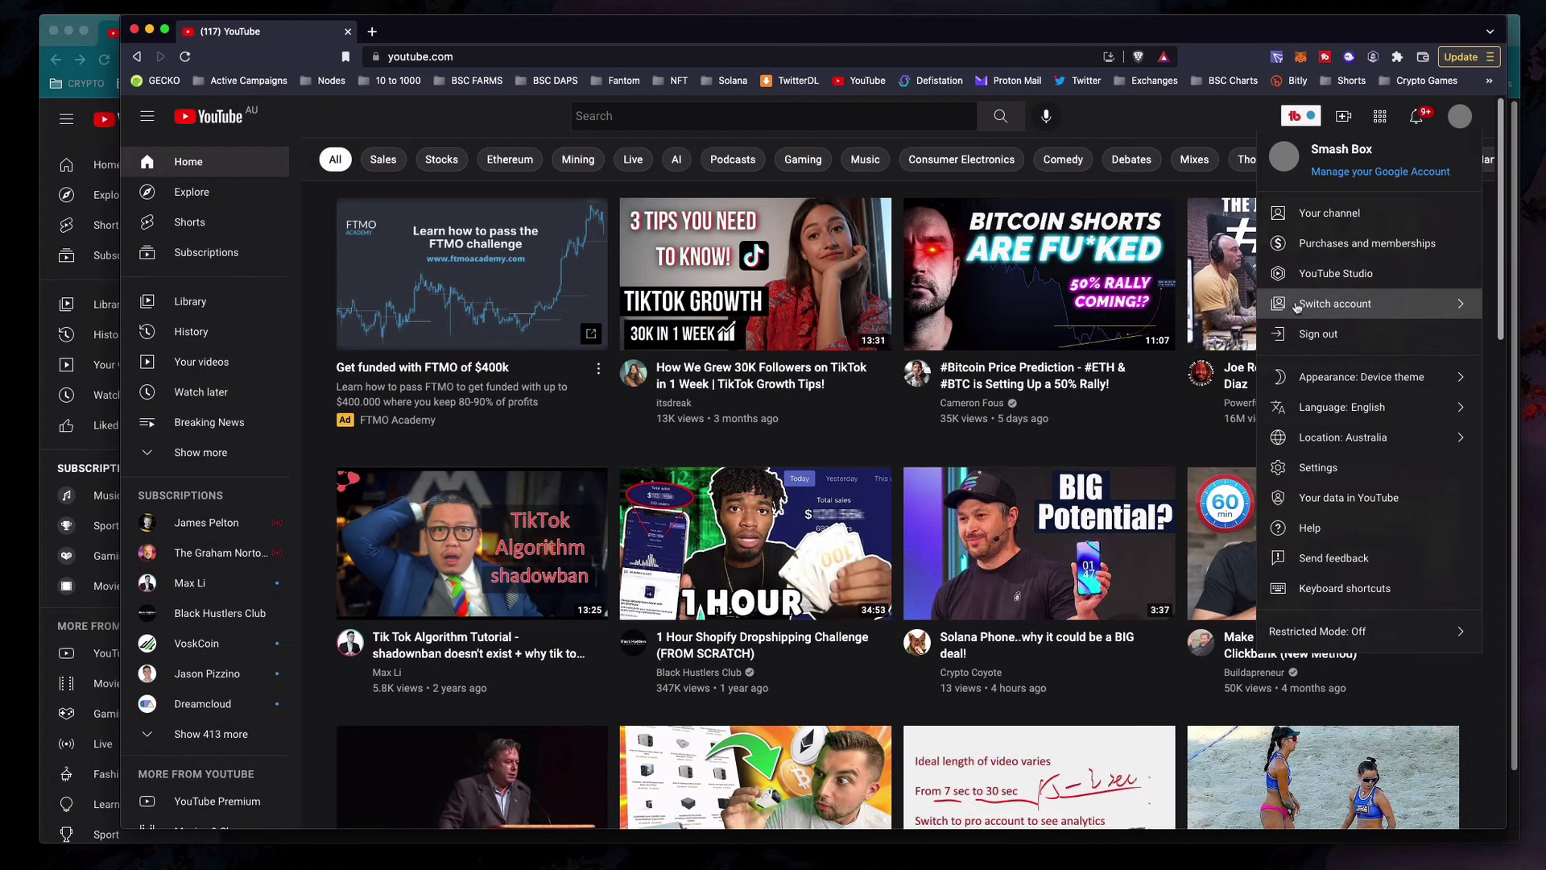
click(1341, 306)
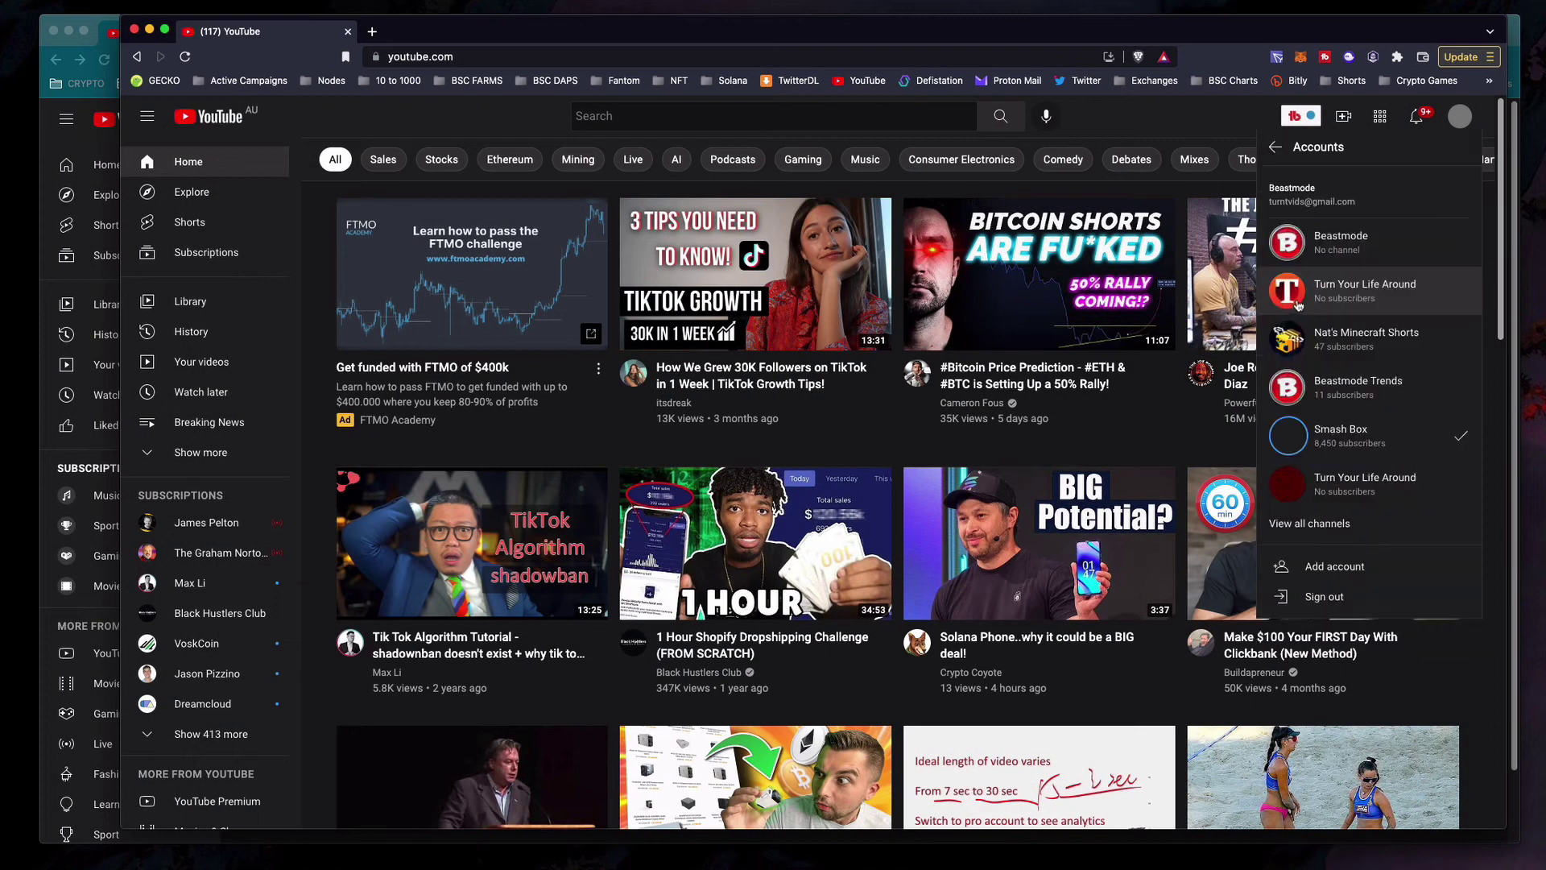
click(1321, 568)
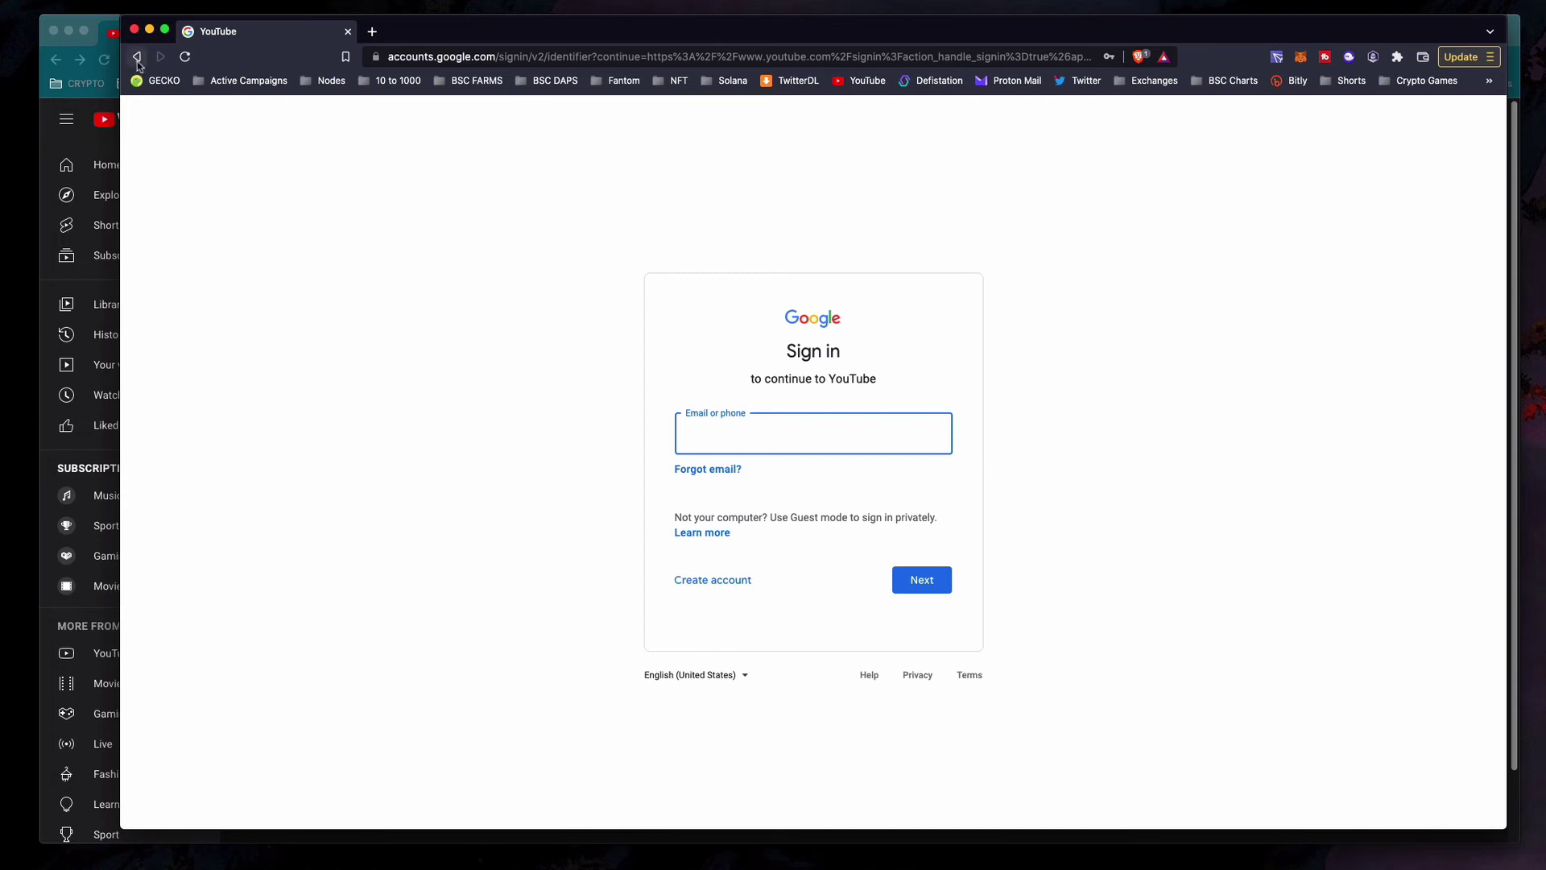
mouse_move(492, 32)
mouse_down()
mouse_move(485, 78)
mouse_move(465, 16)
mouse_up()
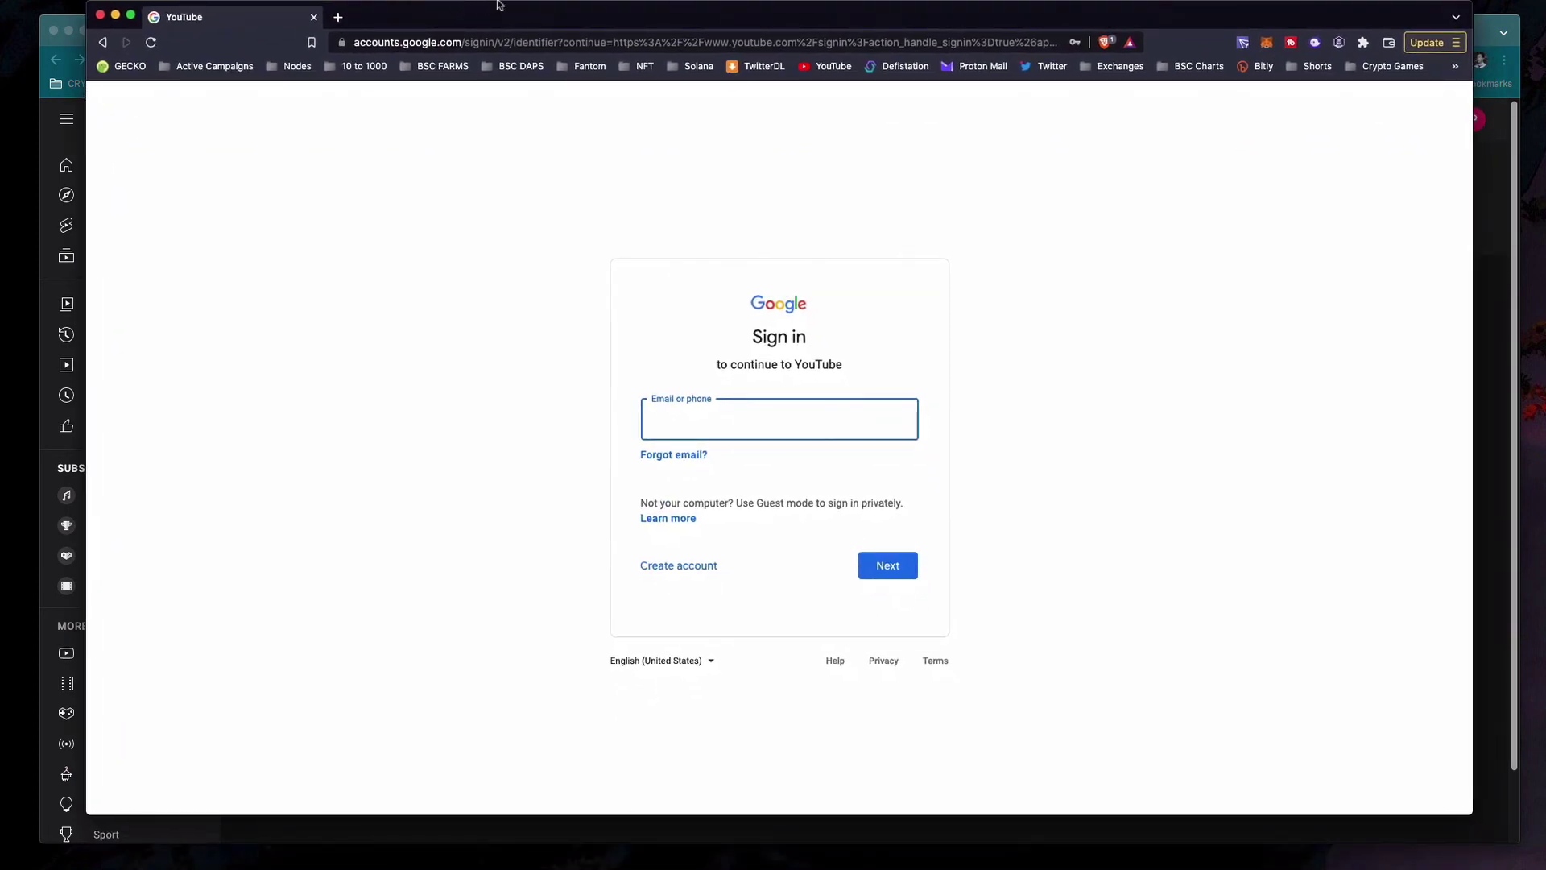